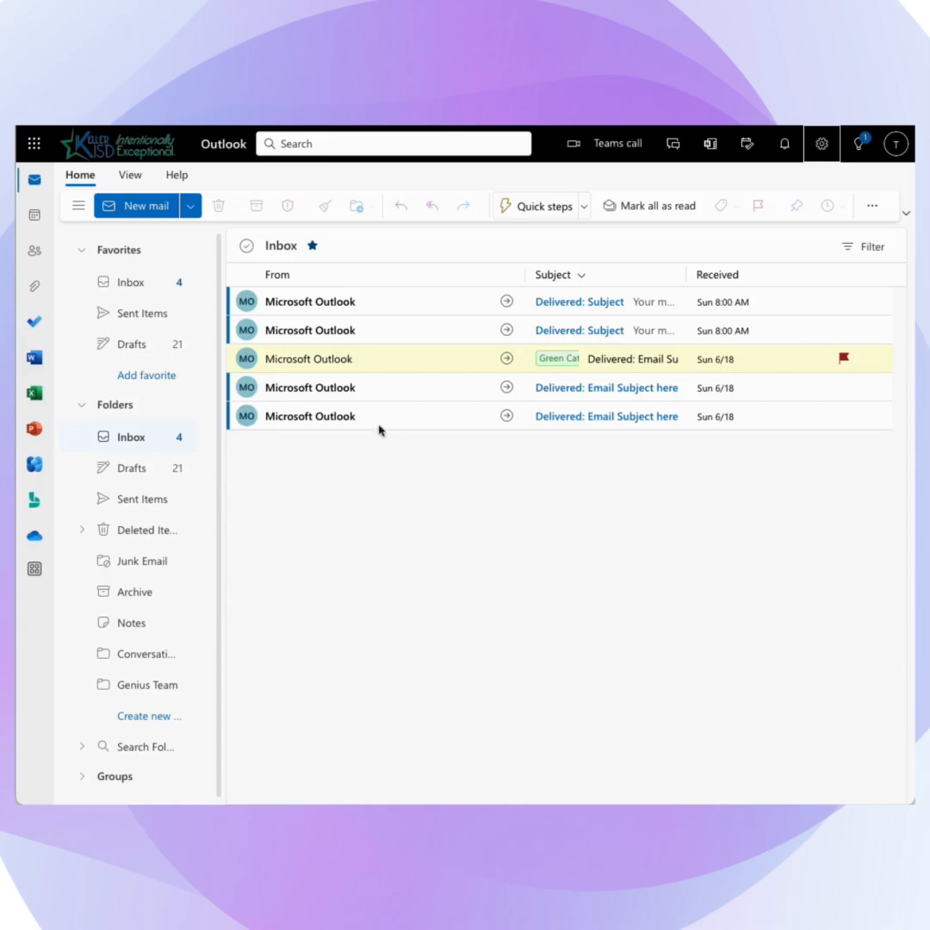
# Open the full To Do view from the inbox and show the task suggestions for My Day.
pyautogui.click(33, 323)
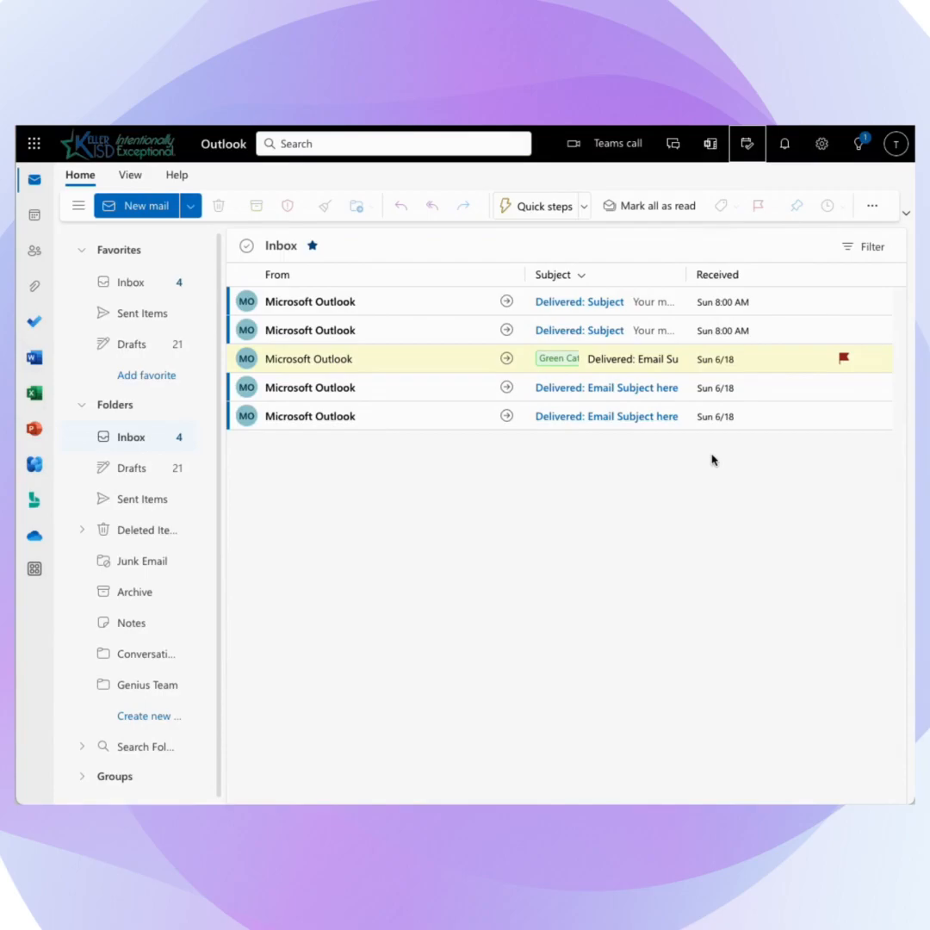
pyautogui.click(748, 147)
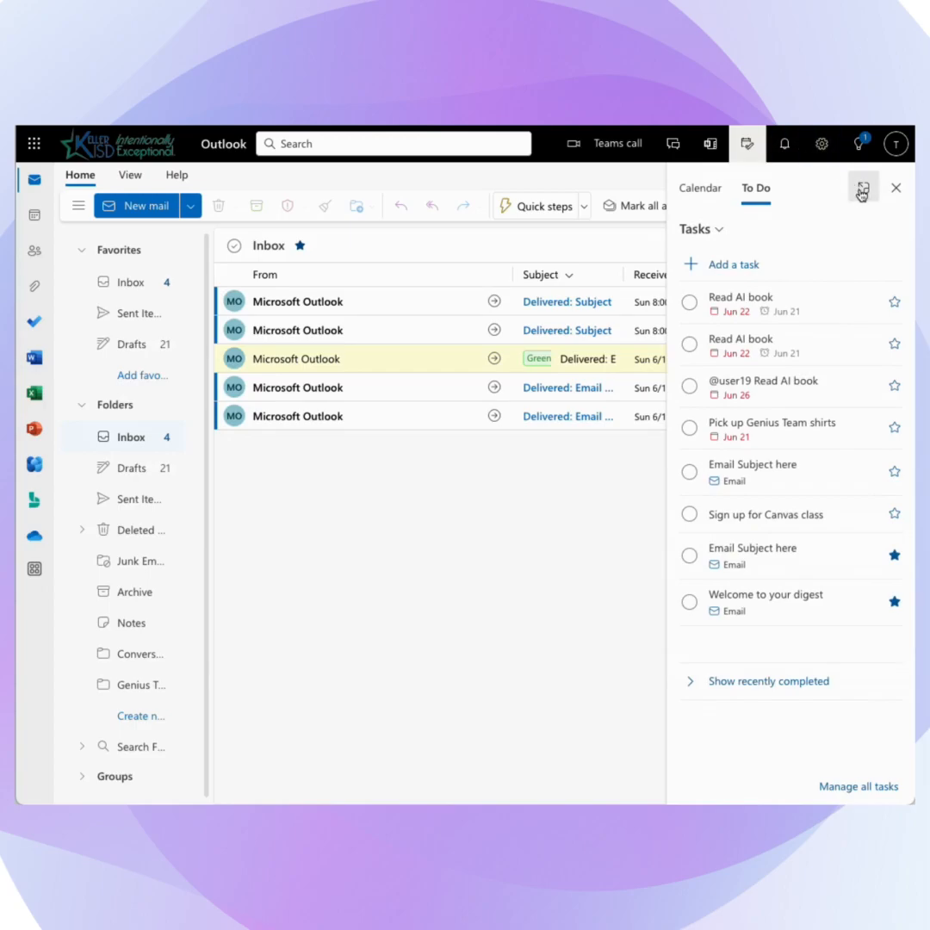
pyautogui.click(863, 195)
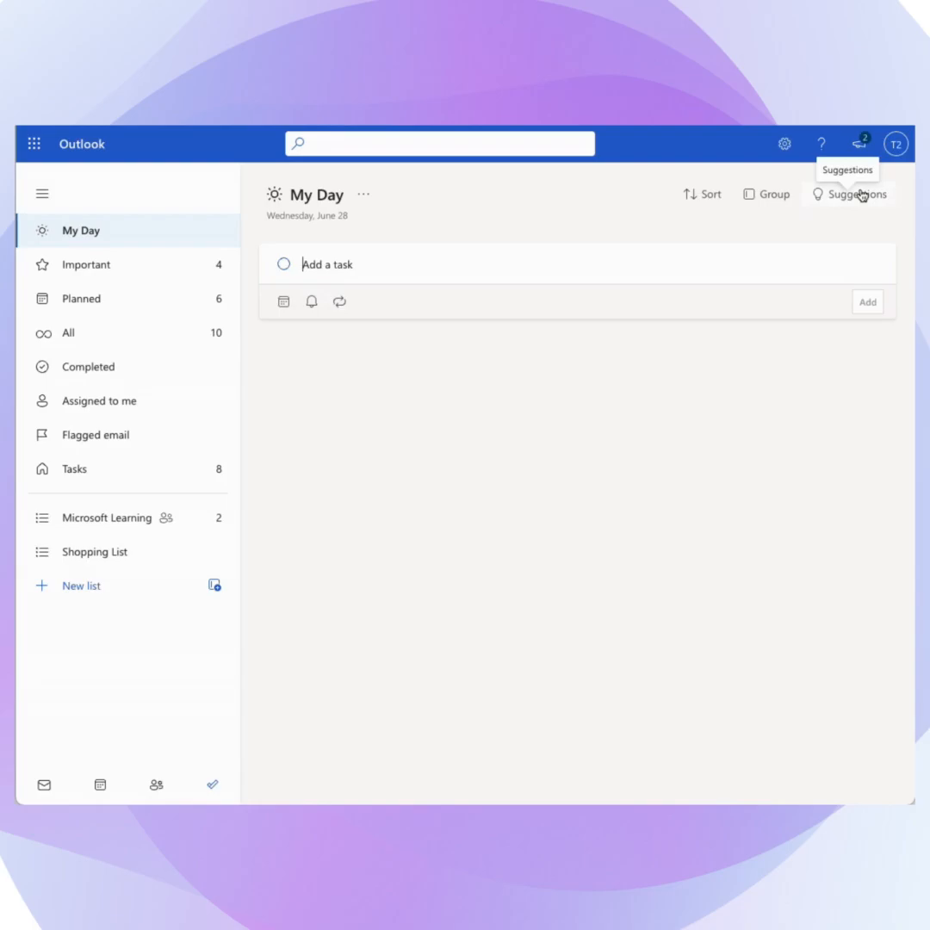
pyautogui.click(862, 194)
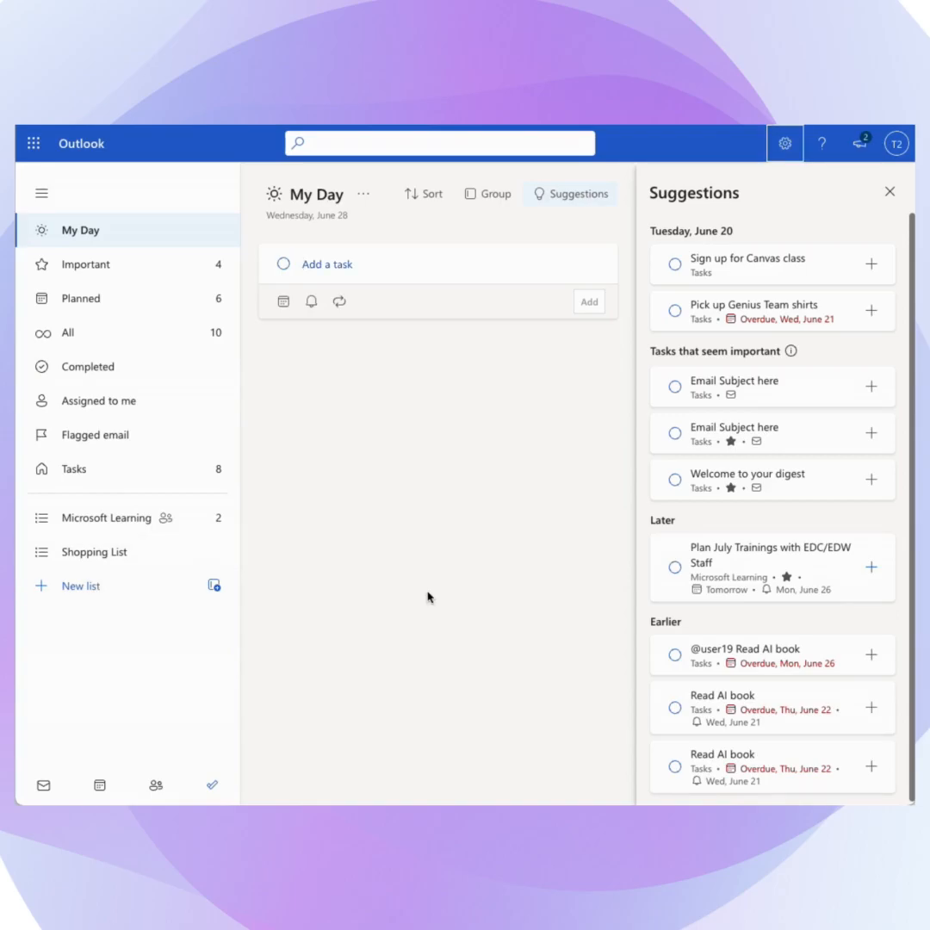
# Open the To Do settings and look through the available options.
pyautogui.click(785, 146)
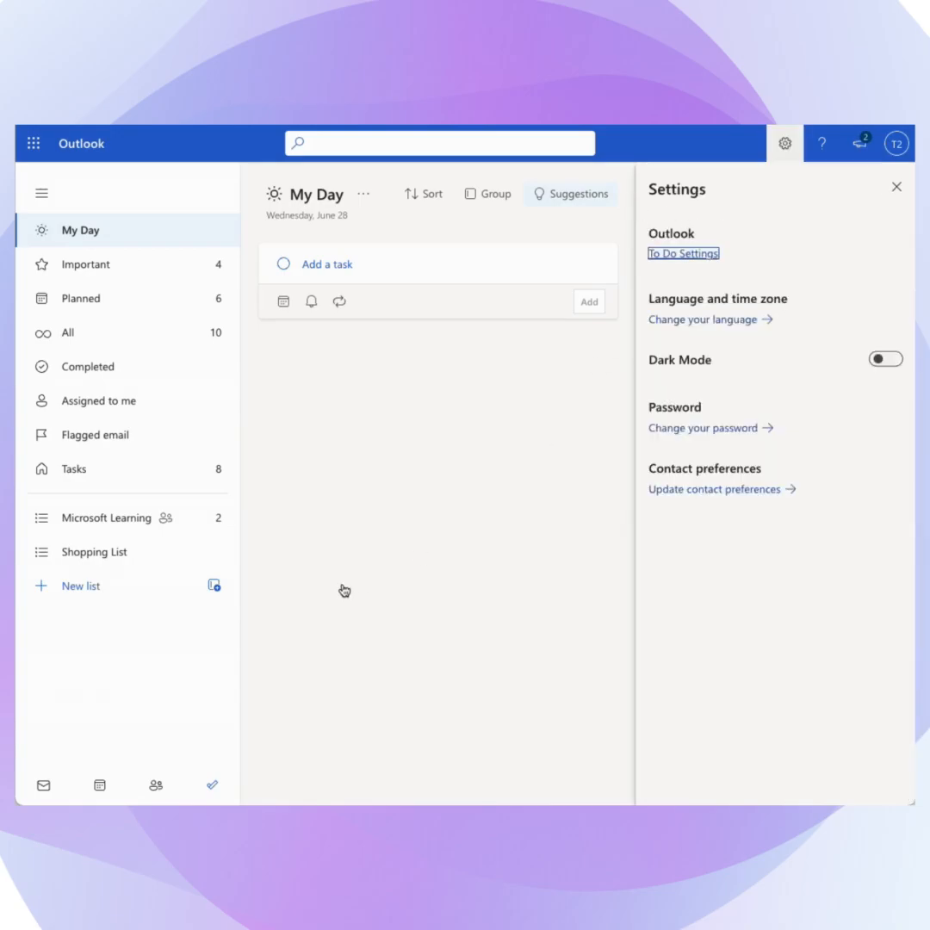
pyautogui.click(672, 254)
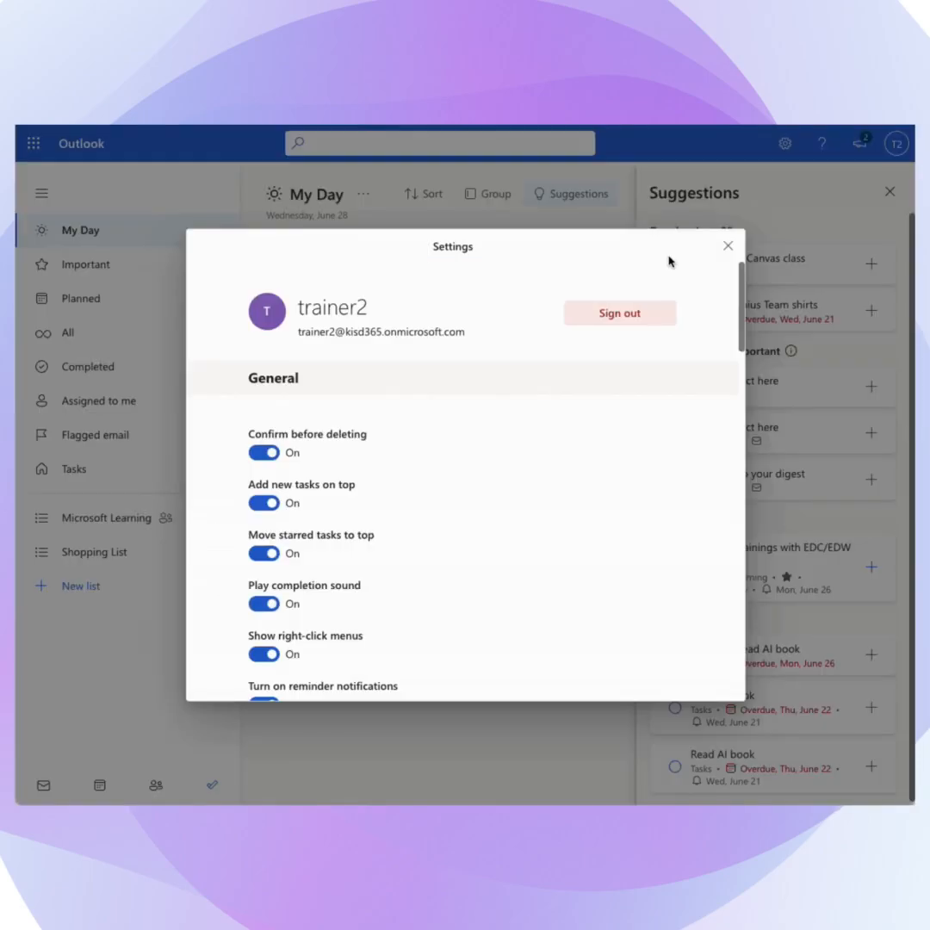
pyautogui.scroll(-3, 436, 503)
pyautogui.scroll(-10, 436, 503)
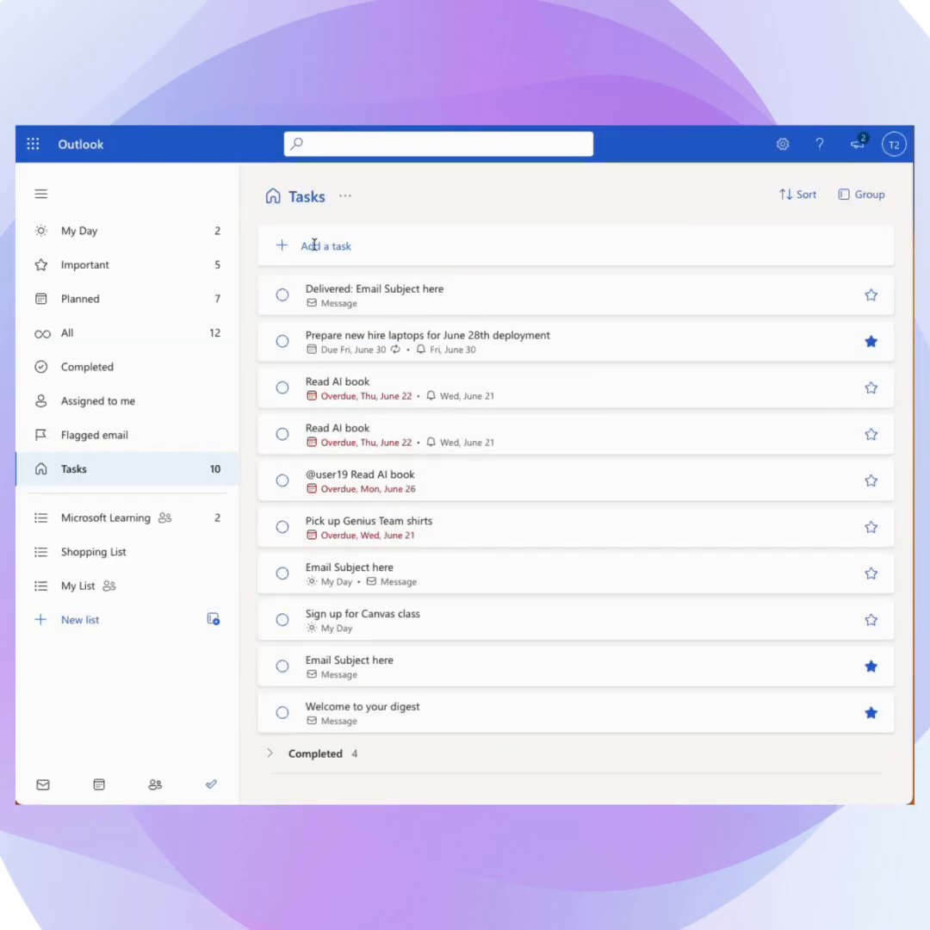
# Enter a new task "Prepare new hire laptops for June 28th deployment" in the Tasks list with its due date set to Today.
pyautogui.click(306, 247)
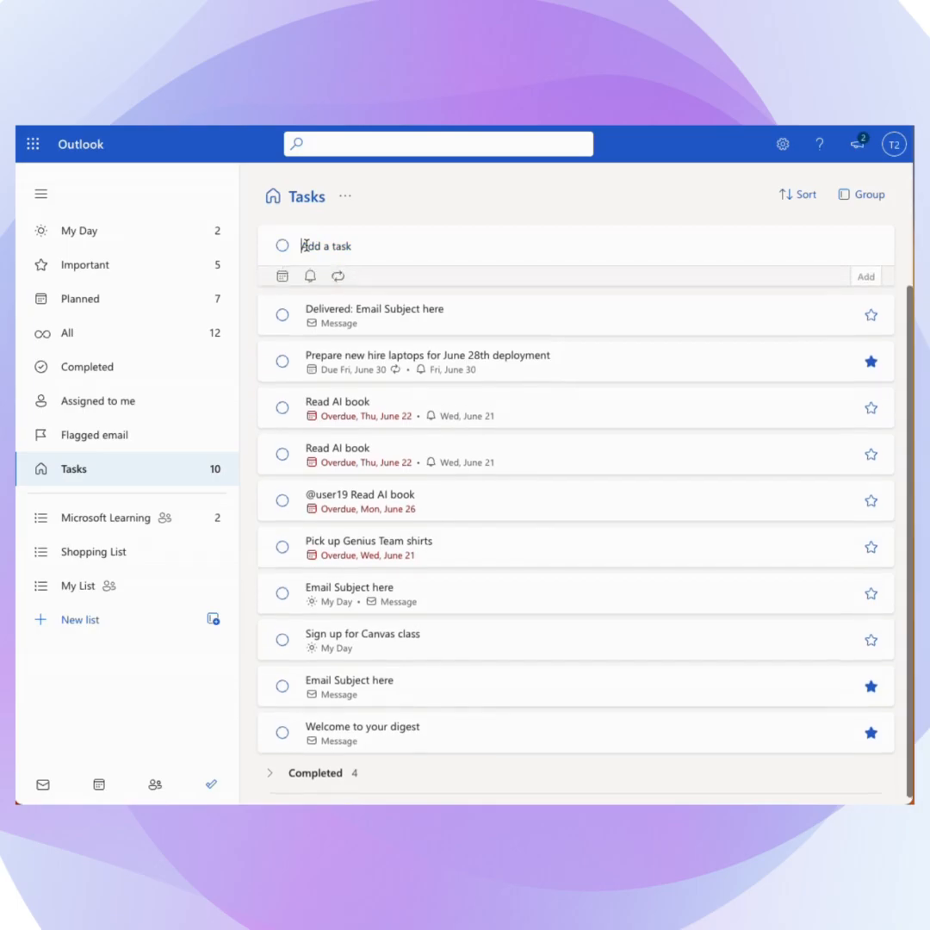
pyautogui.write('Prepare new hire laptops for June 28th deployment')
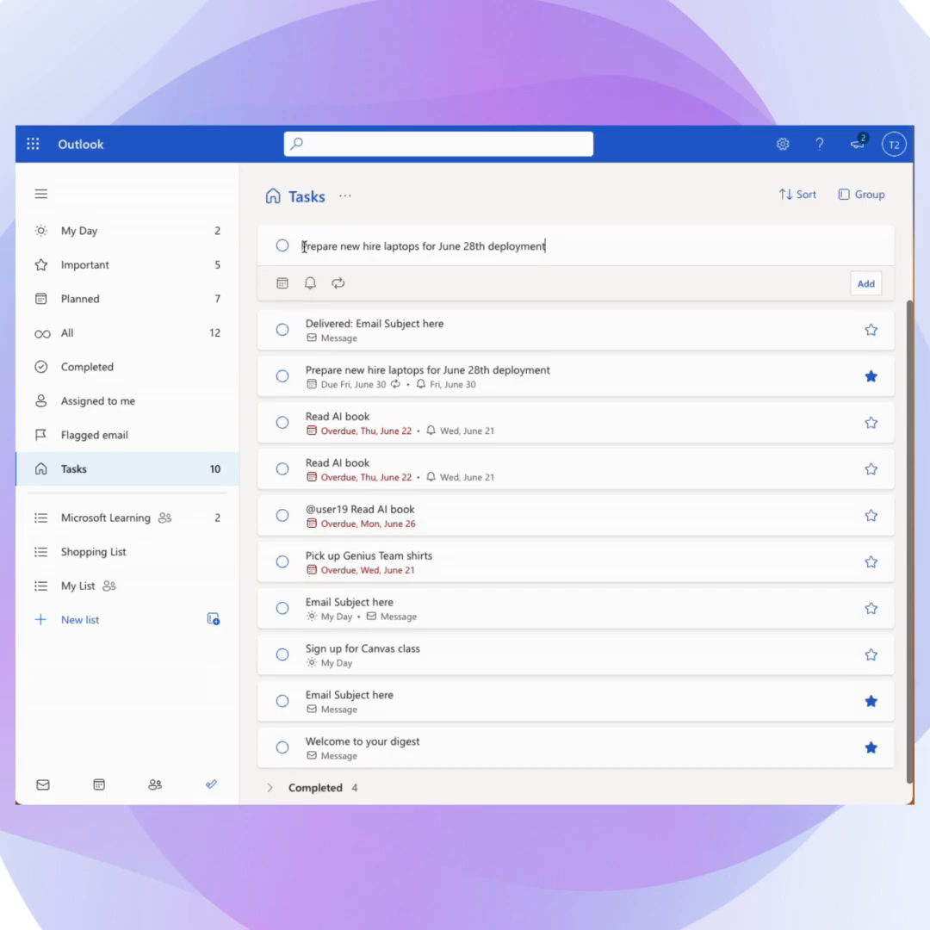
pyautogui.click(283, 284)
pyautogui.click(278, 348)
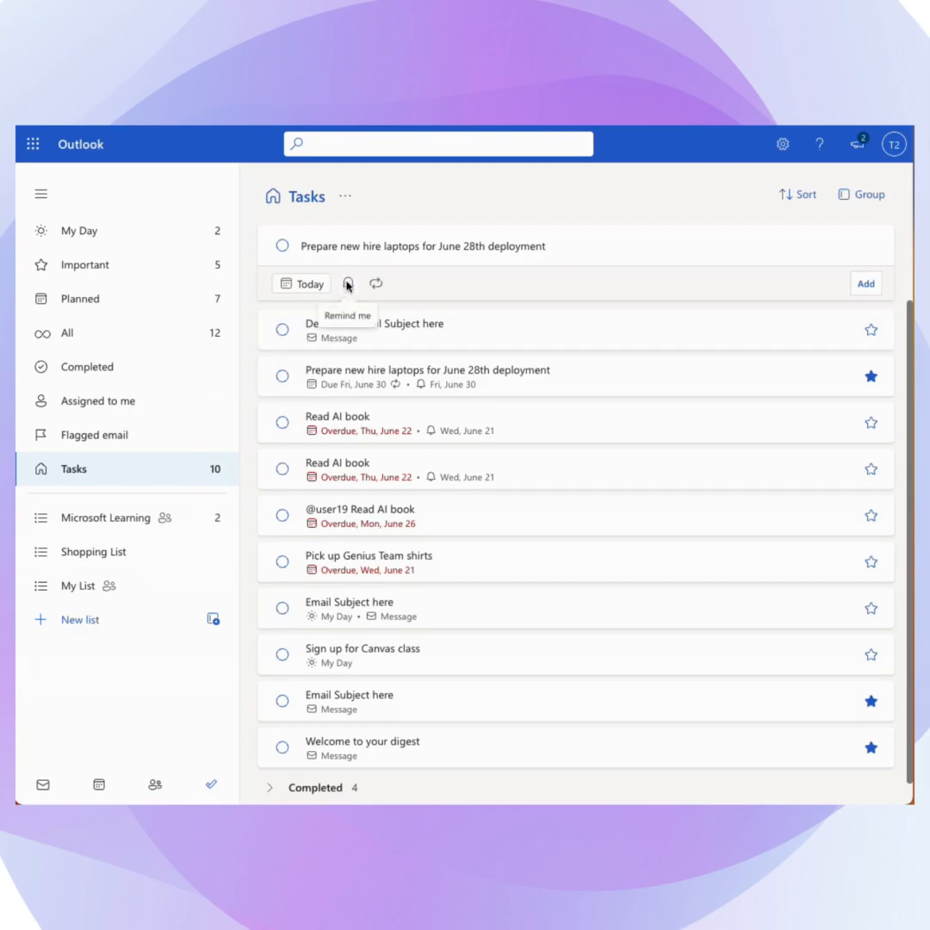
# Give the new task a Later today reminder at 12:00 PM and a Weekly repeat, and add it to the list.
pyautogui.click(349, 285)
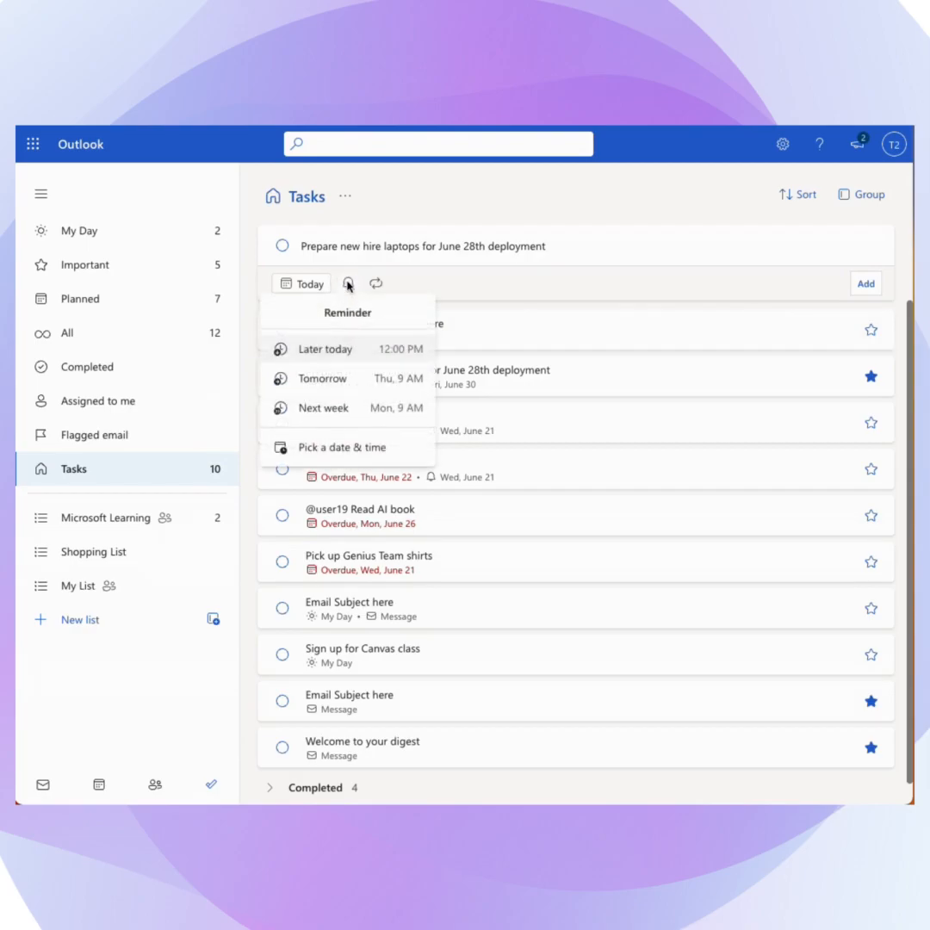
pyautogui.click(342, 354)
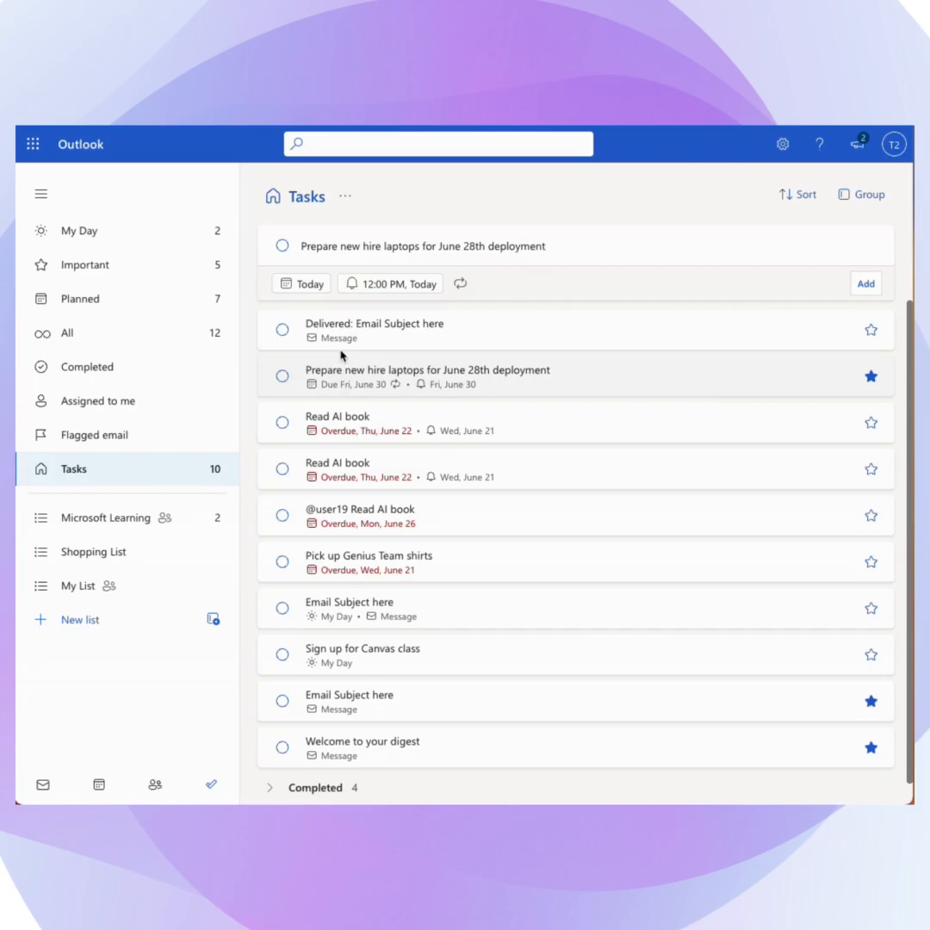
pyautogui.click(462, 285)
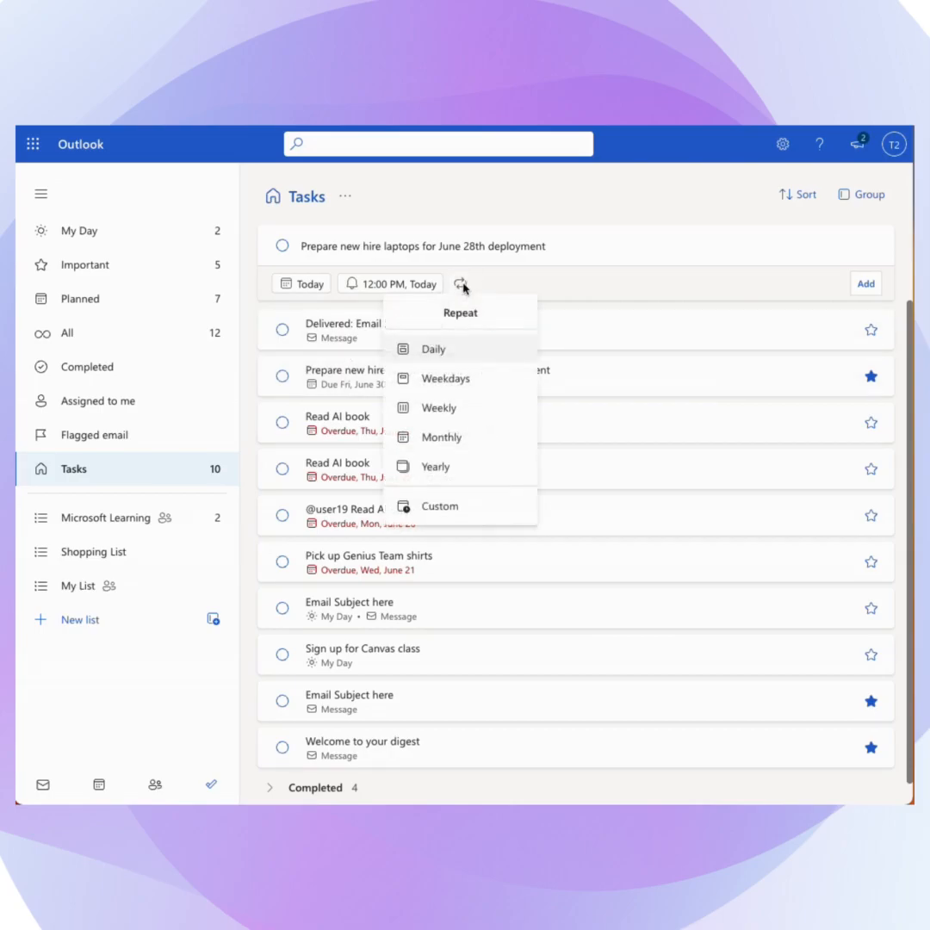
pyautogui.click(440, 408)
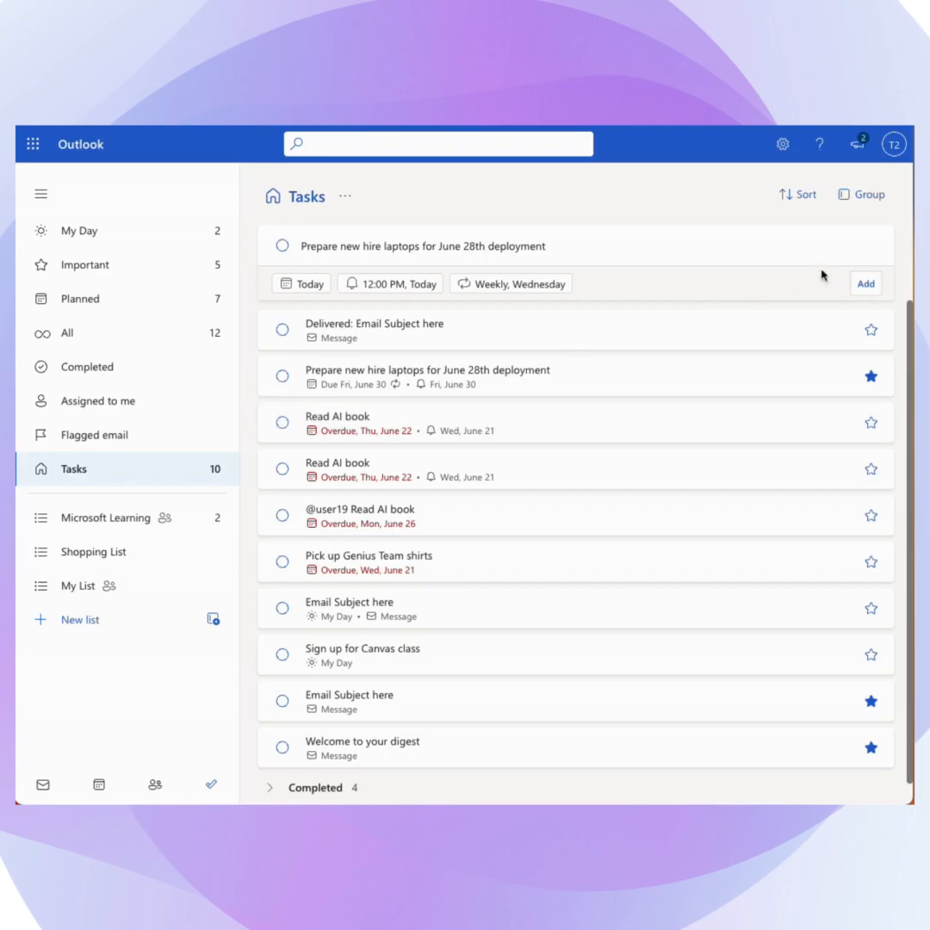
pyautogui.click(866, 284)
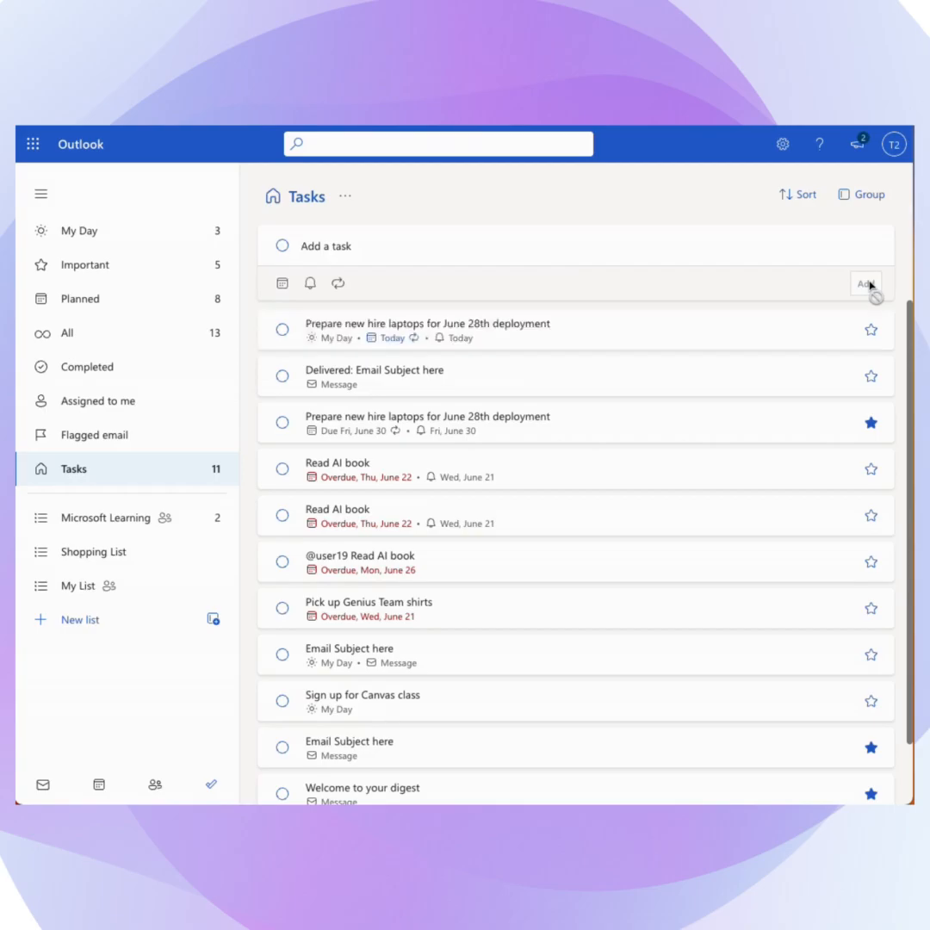
# Open the details of the newly added laptop task and examine its category, file, note and step options.
pyautogui.click(465, 328)
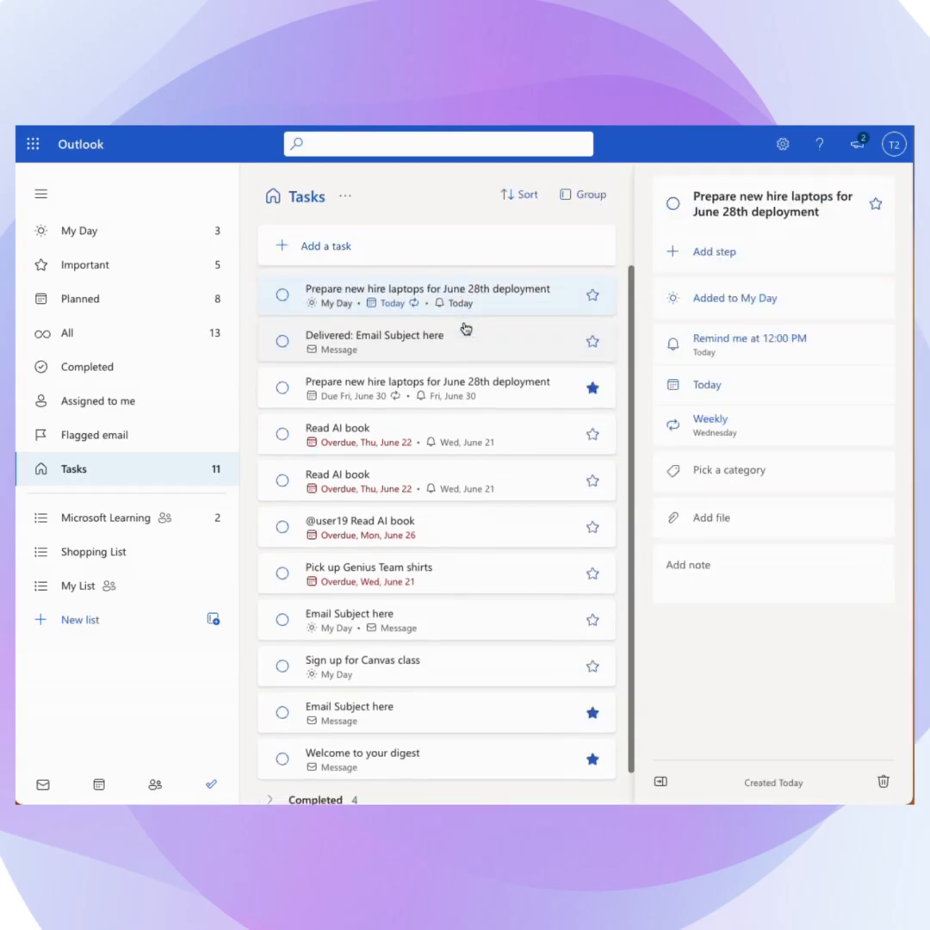
pyautogui.click(710, 470)
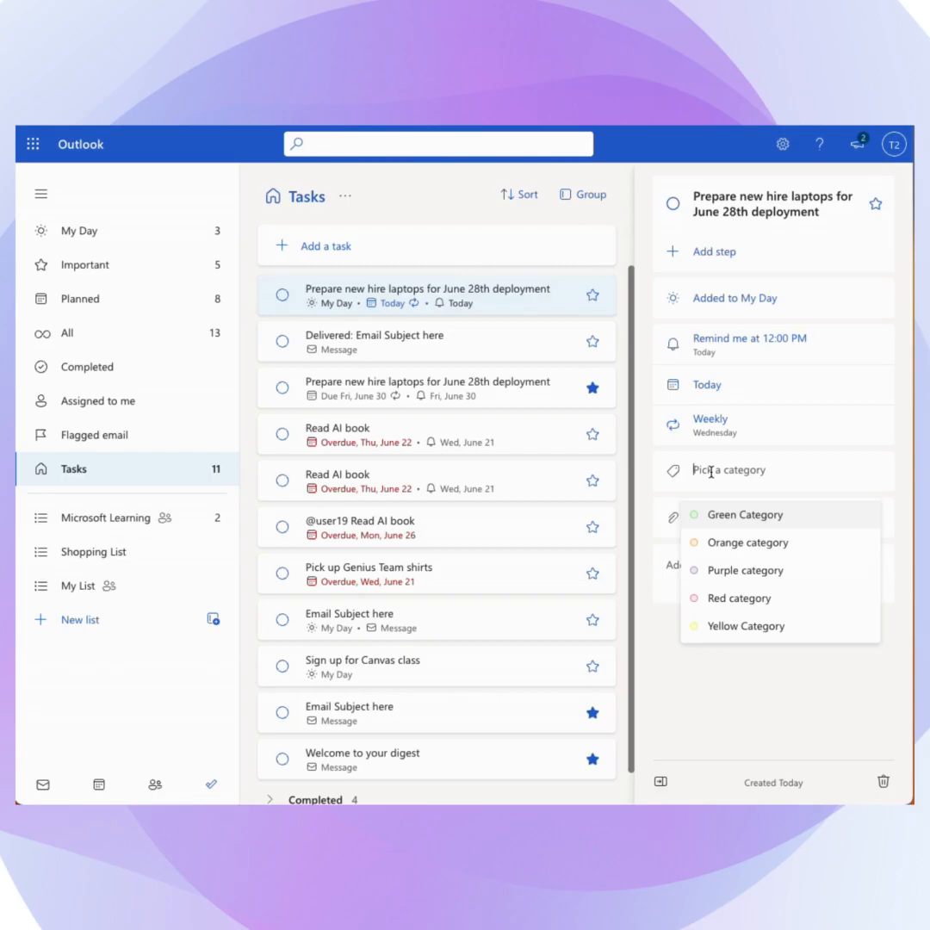
pyautogui.click(680, 517)
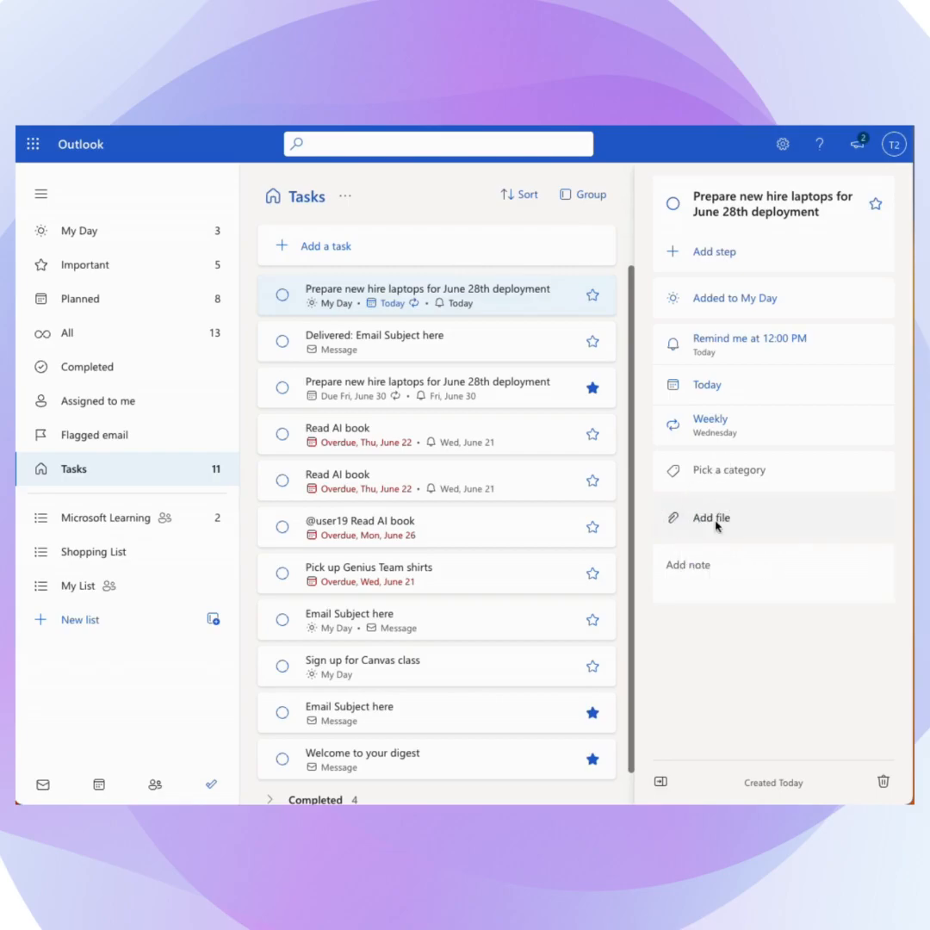
pyautogui.click(716, 522)
pyautogui.click(839, 646)
pyautogui.click(708, 566)
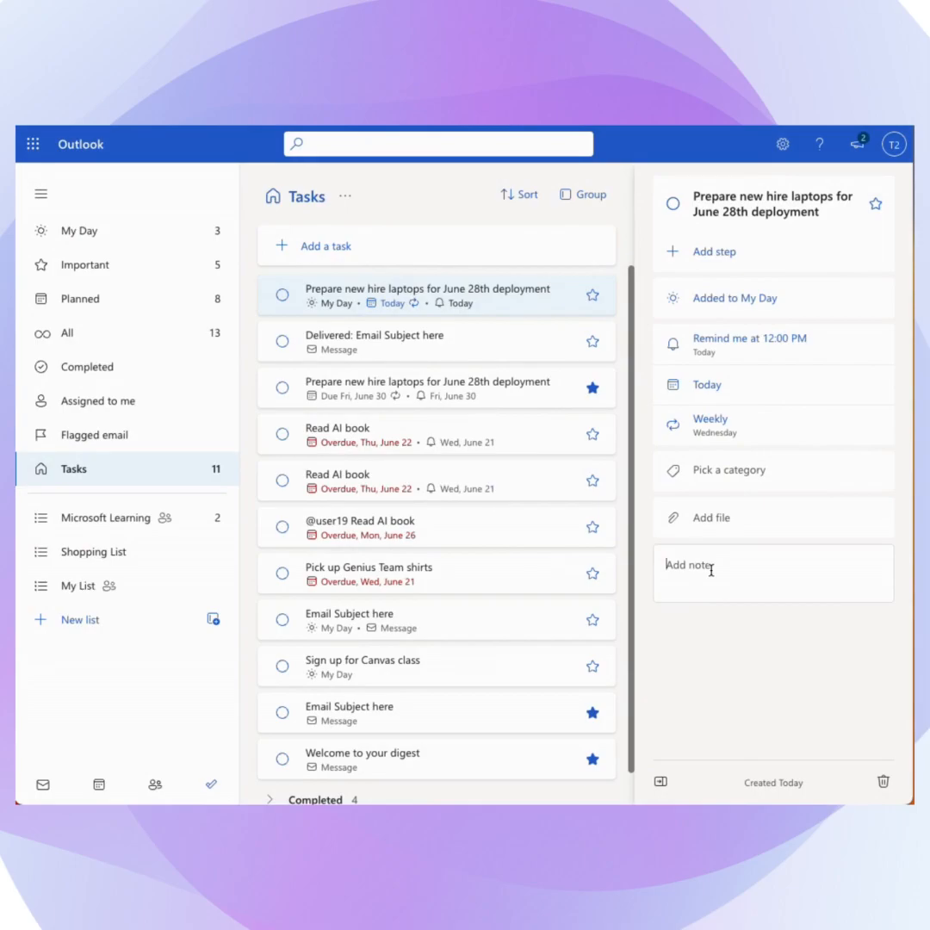
pyautogui.click(720, 252)
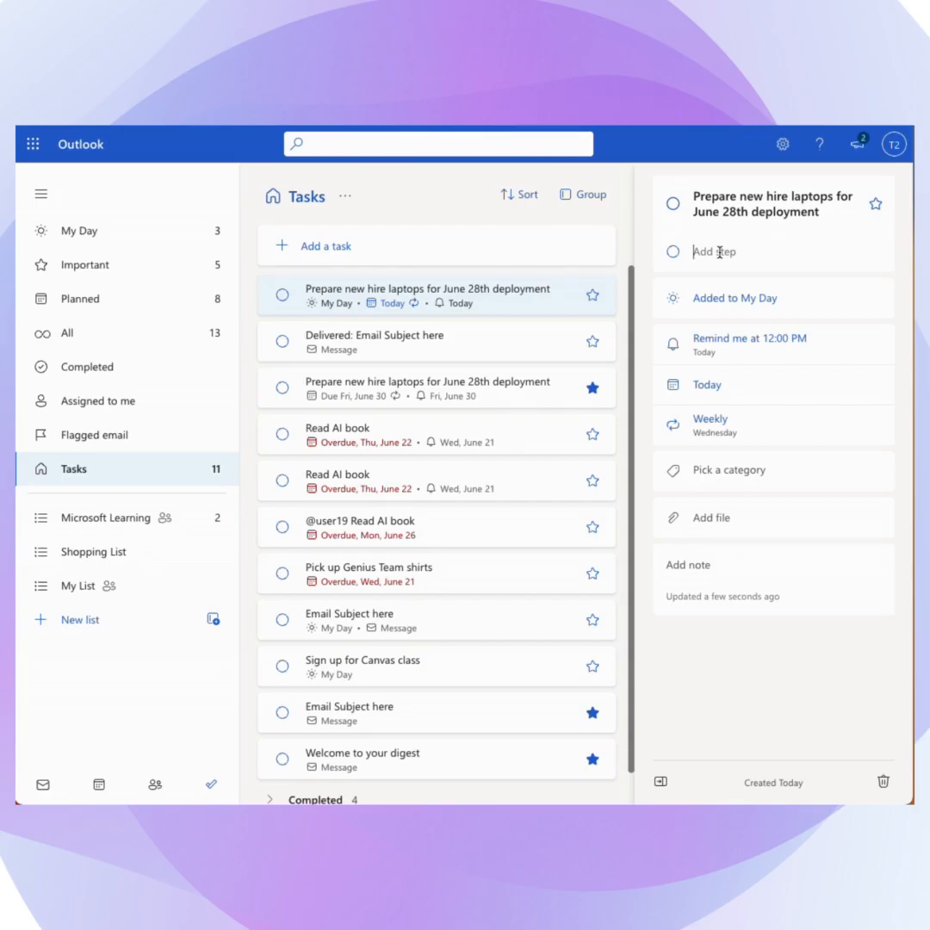
# Mark the "Delivered: Email Subject here" task as completed and show the My Day list.
pyautogui.click(283, 343)
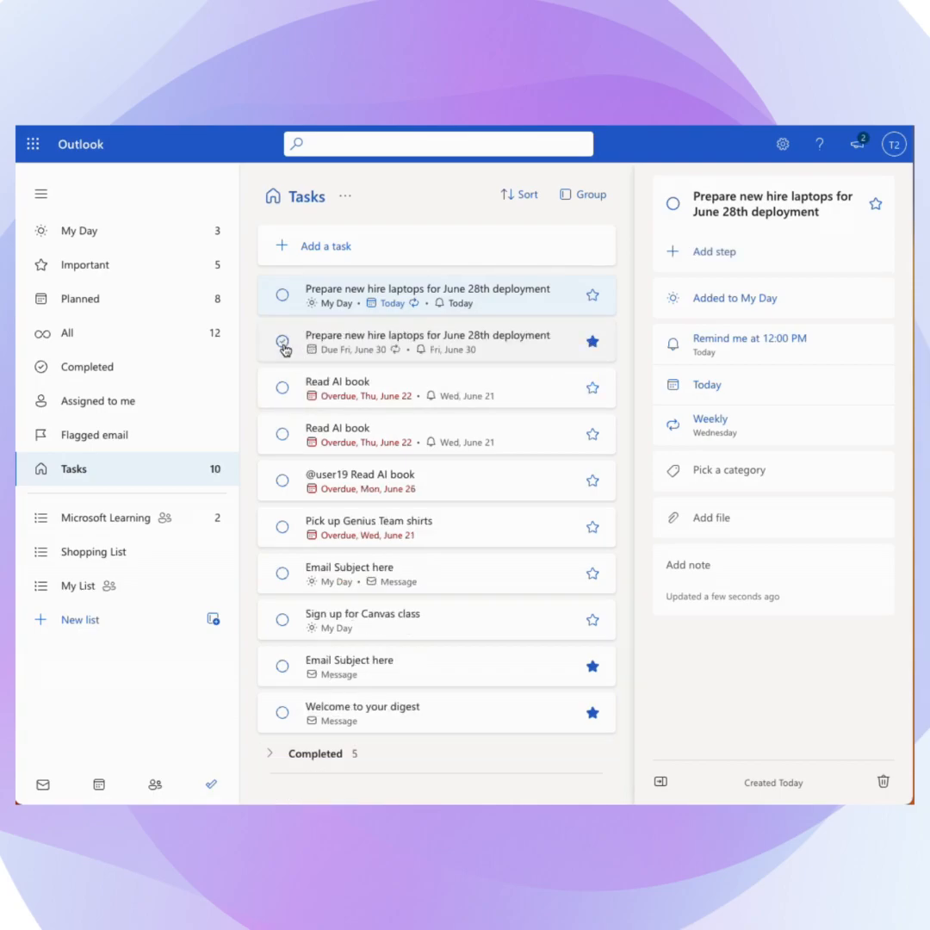
pyautogui.click(123, 241)
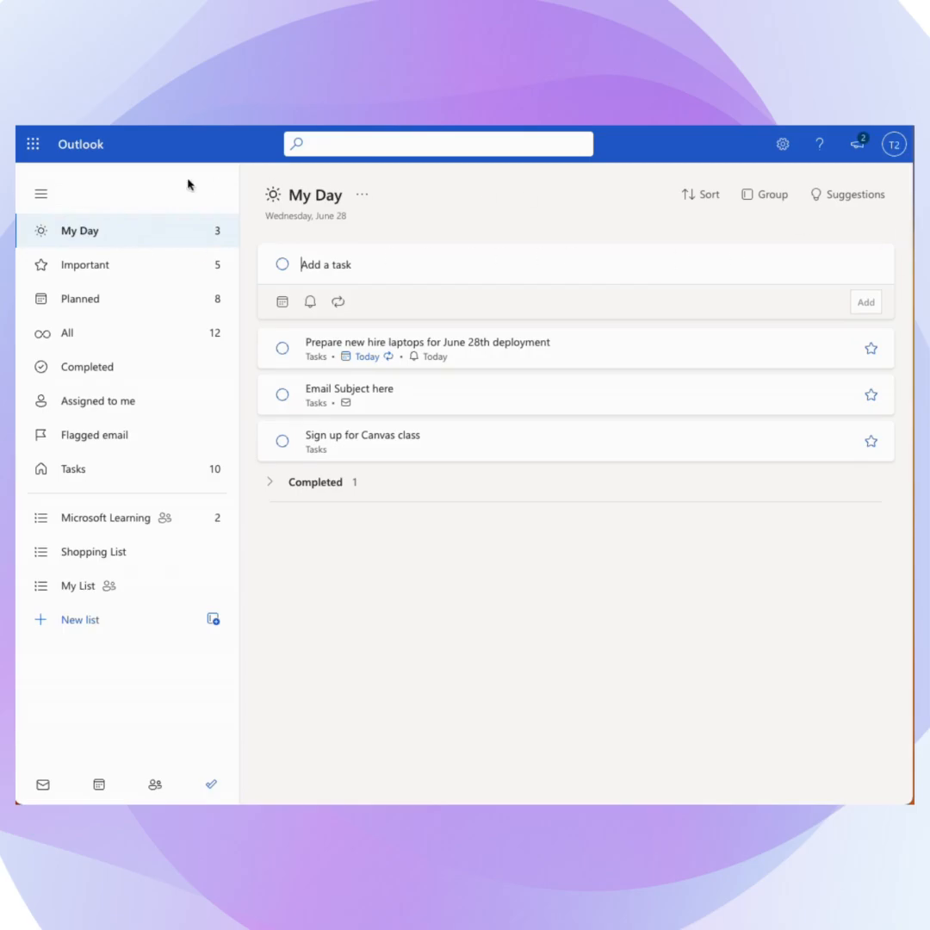
# Add the first "Read AI book" task in the Tasks list to My Day, and view the Planned tasks.
pyautogui.click(85, 473)
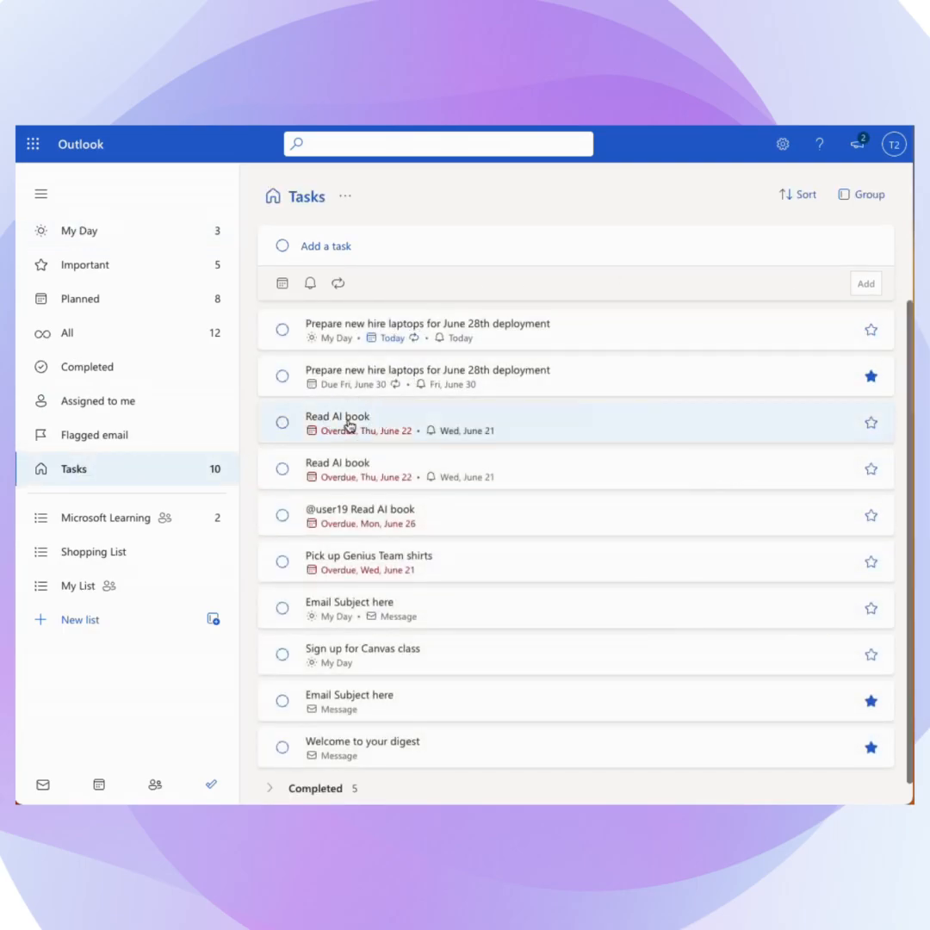
pyautogui.click(380, 423)
pyautogui.click(739, 287)
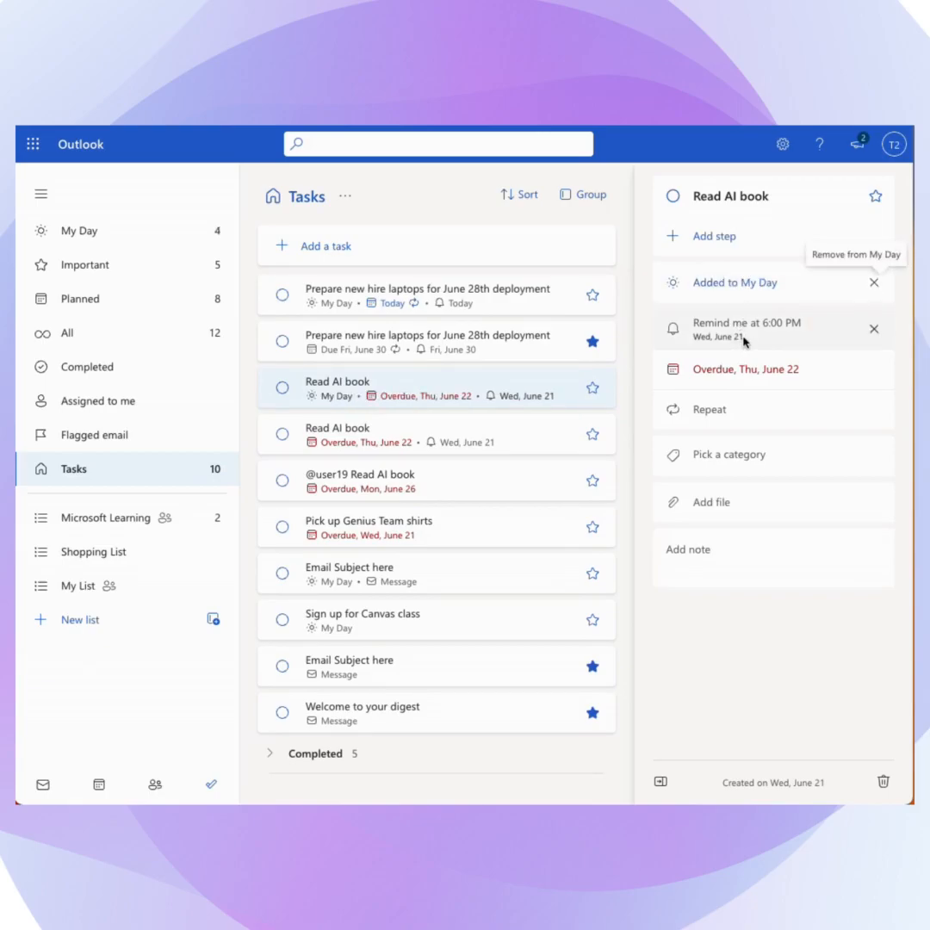
pyautogui.click(80, 300)
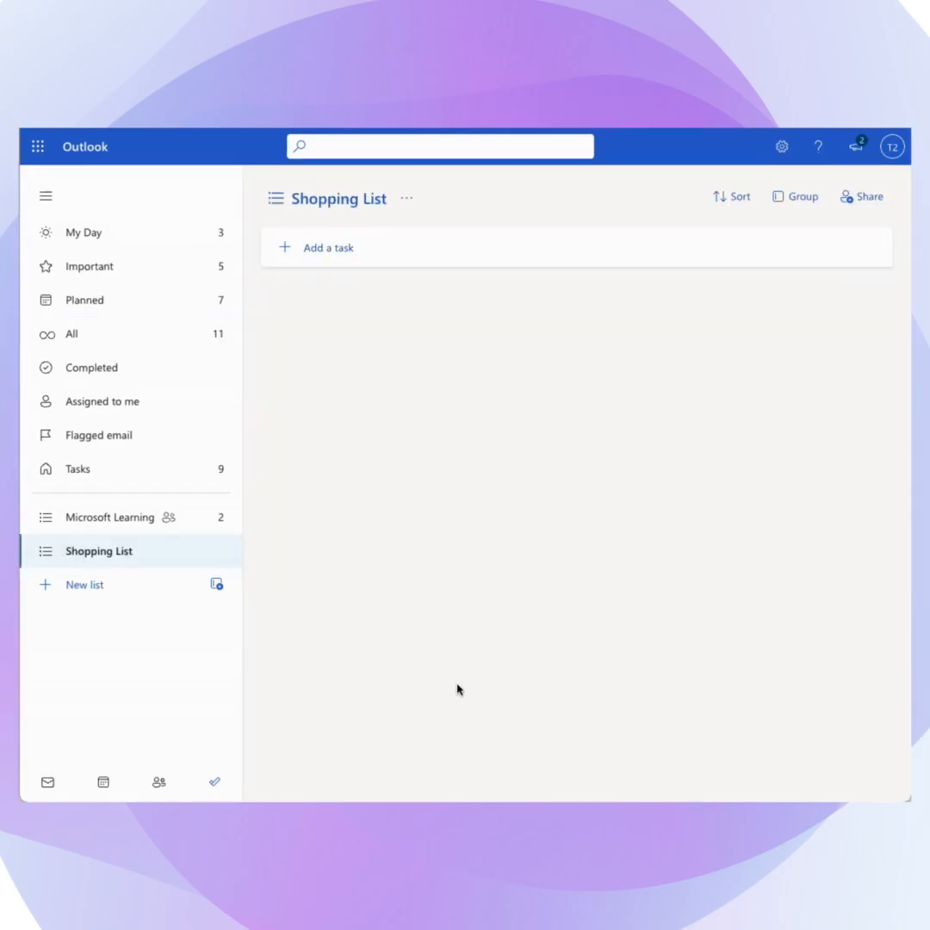
# Create a new list named "My List" and generate an invitation link to share it.
pyautogui.click(121, 595)
pyautogui.write('My List')
pyautogui.press('Return')
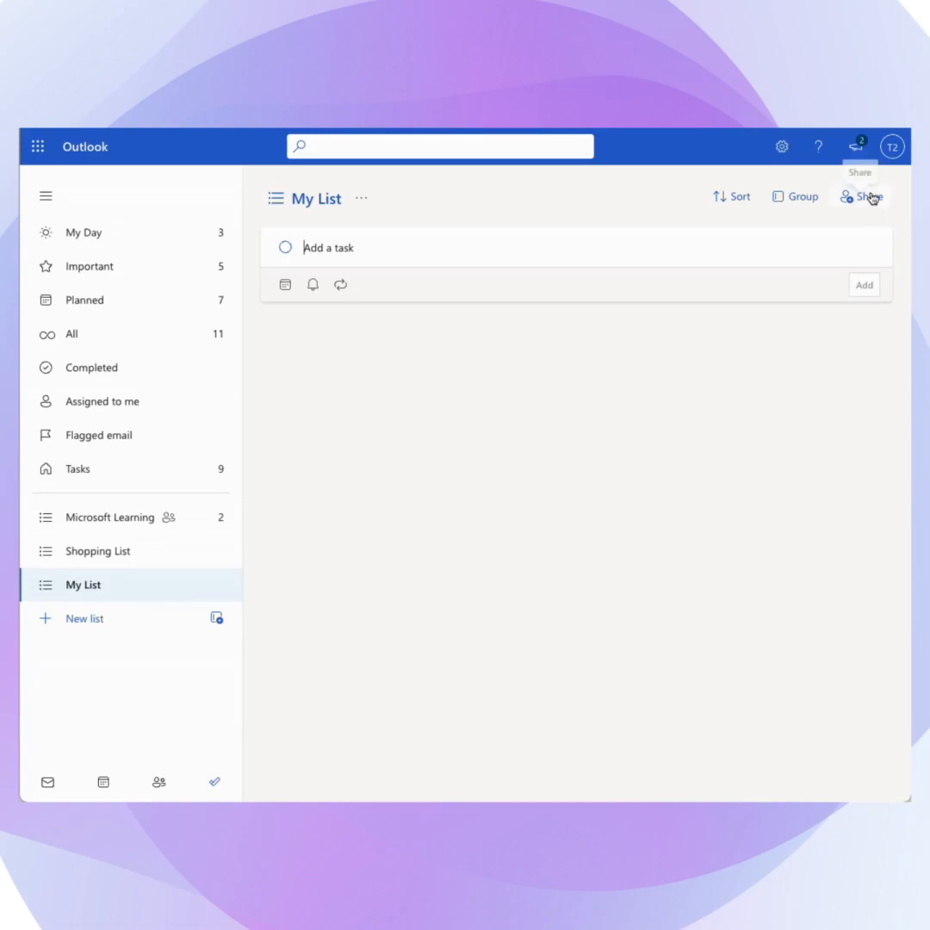
pyautogui.click(864, 196)
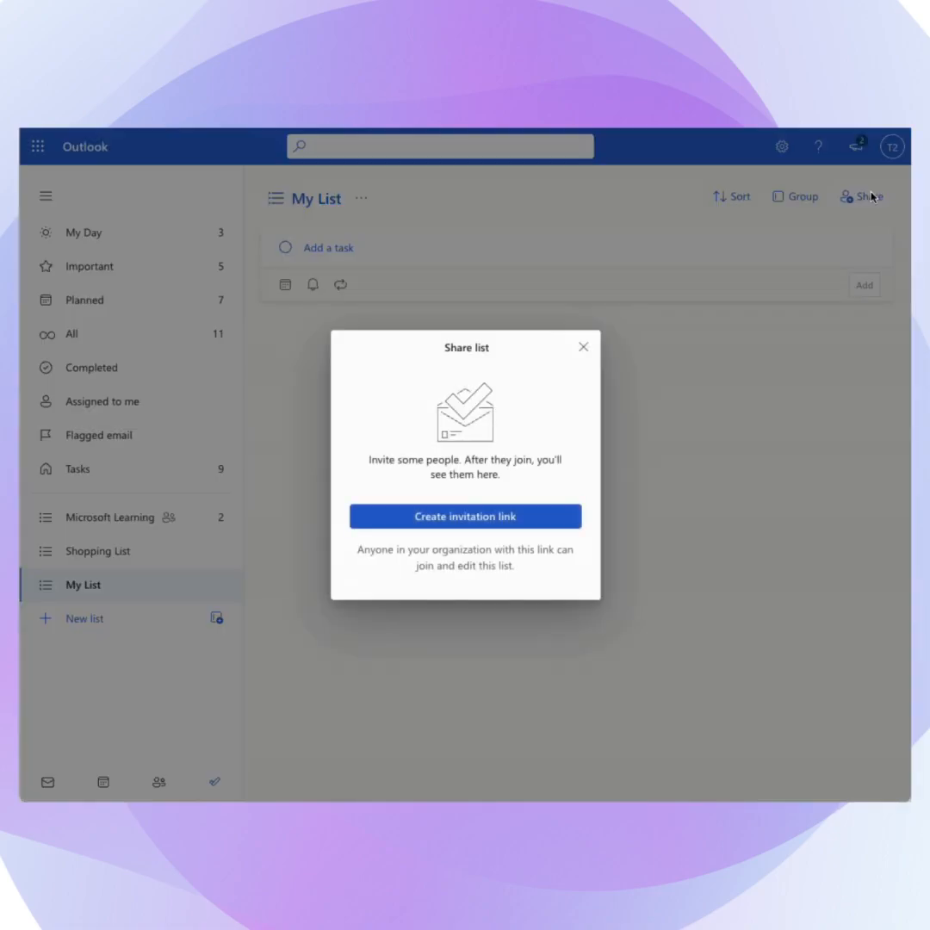
pyautogui.click(521, 521)
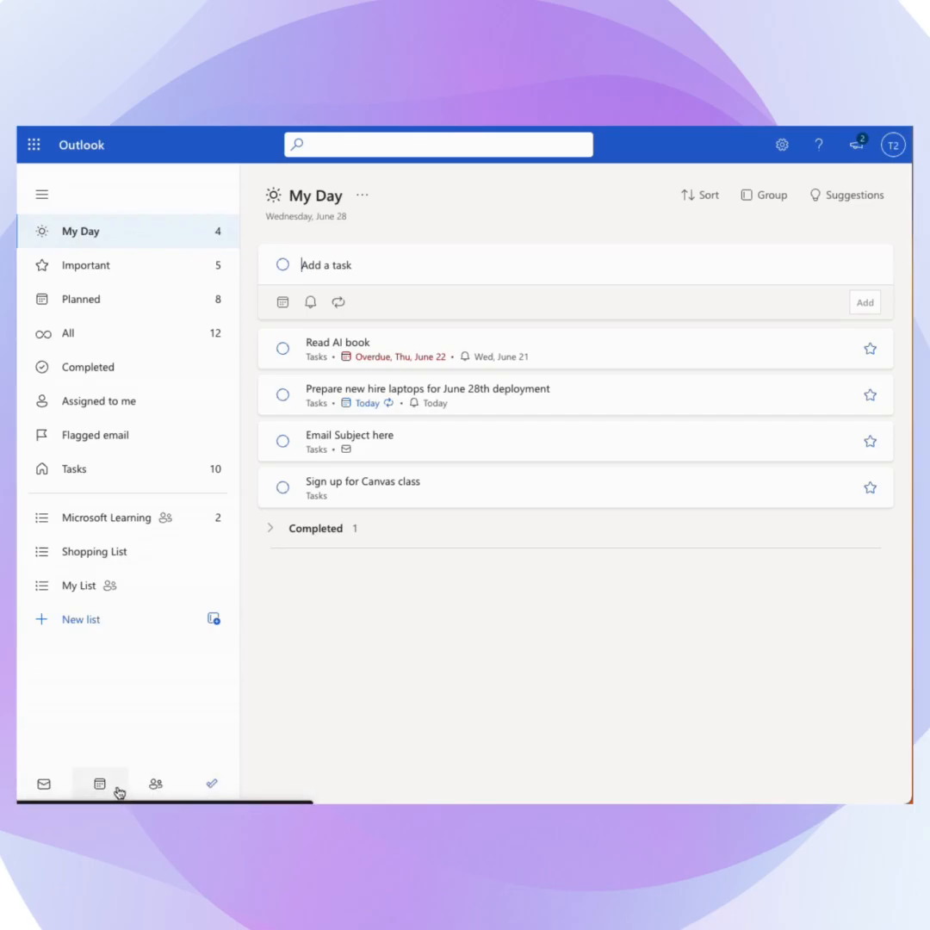
# Return to the mail inbox and turn its last message, "Delivered: Email Subject here", into a task in the To Do pane.
pyautogui.click(44, 786)
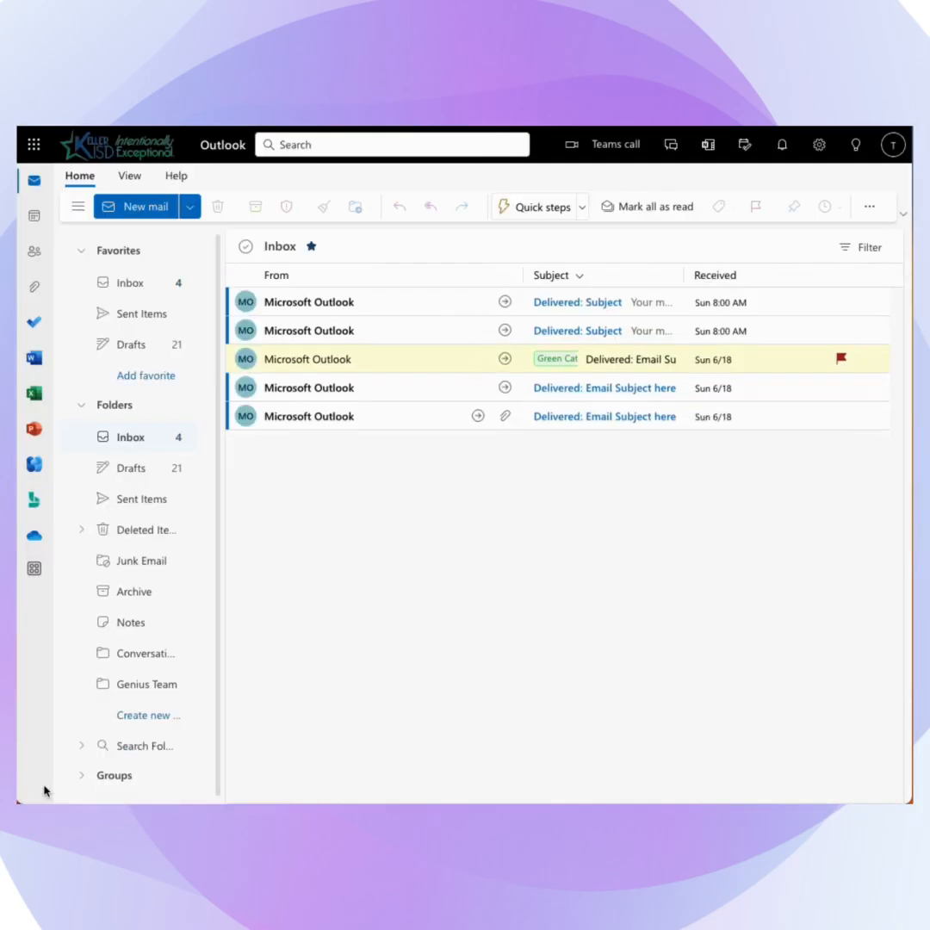
pyautogui.click(746, 143)
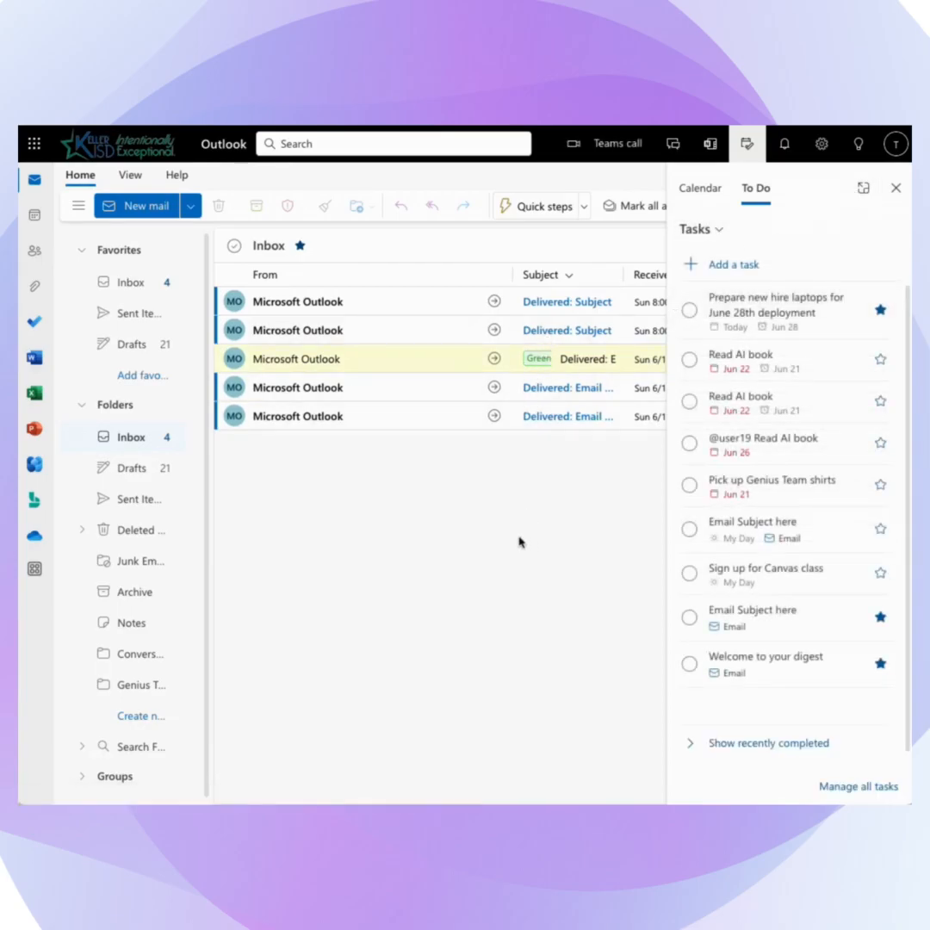
pyautogui.moveTo(289, 423); pyautogui.dragTo(740, 640)
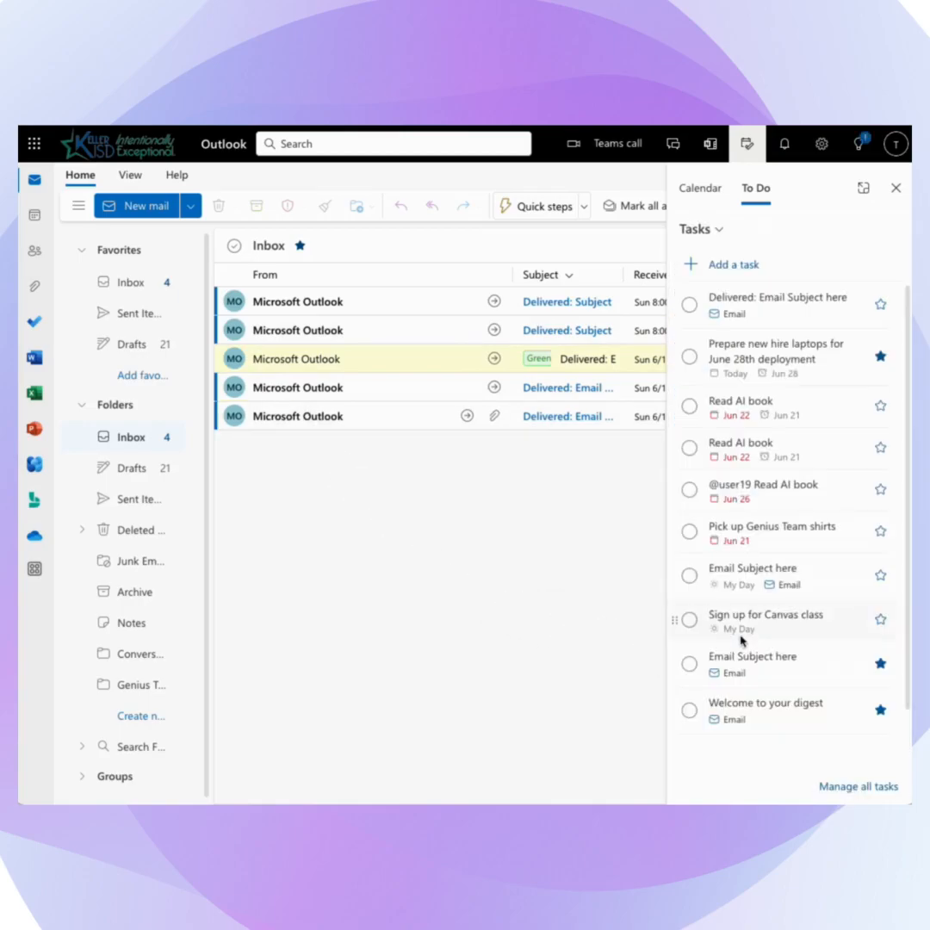